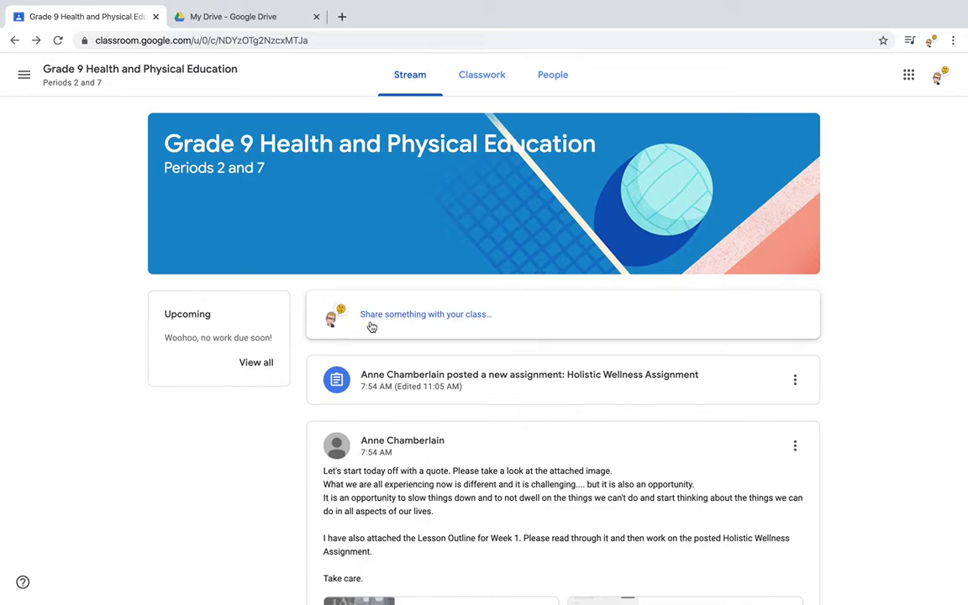
Open the 'posted a new assignment: Holistic Wellness Assignment' post from the class stream.
click(547, 388)
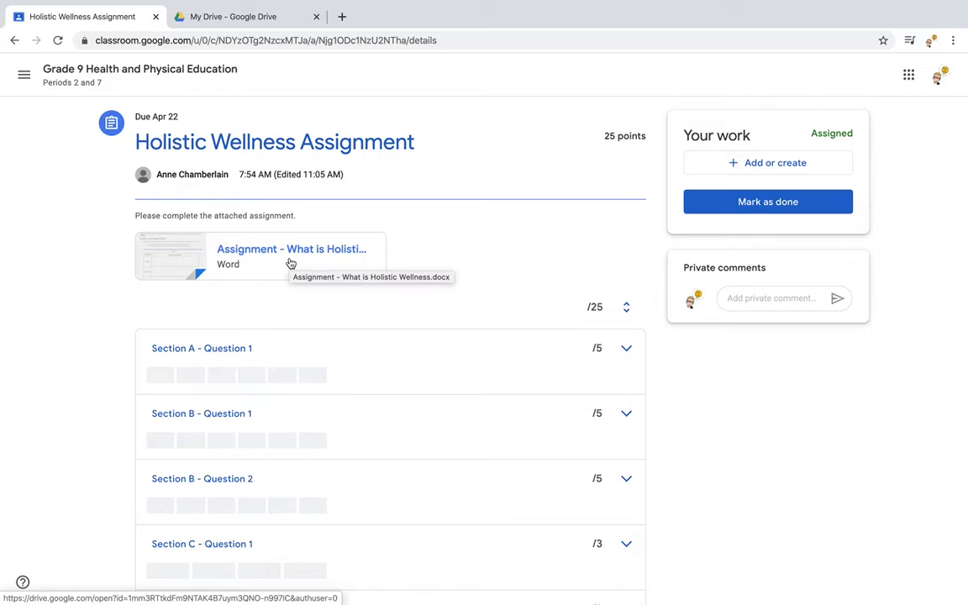
Preview Assignment - What is Holistic Wellness.docx and open it in a new window.
click(291, 263)
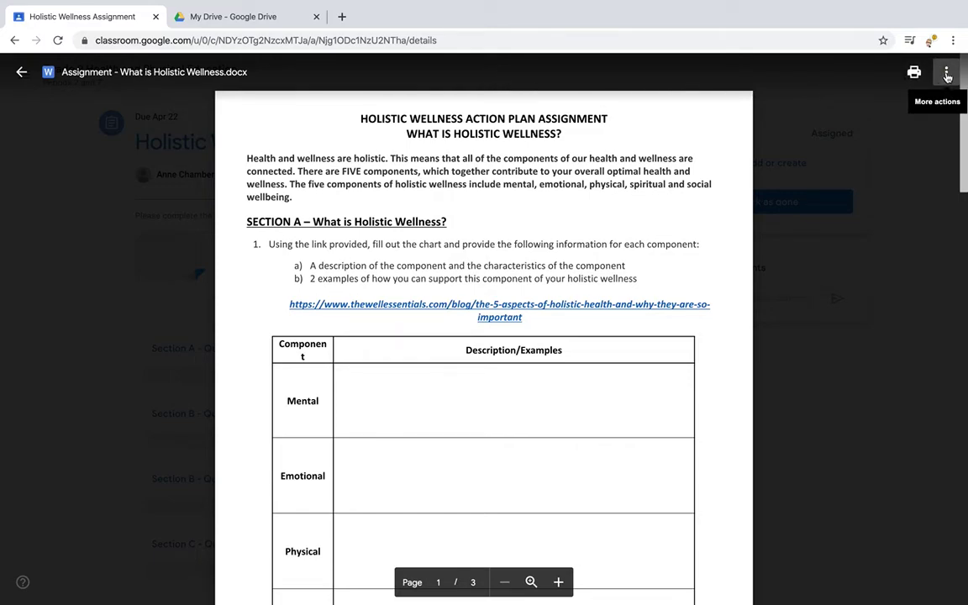
click(947, 74)
click(903, 140)
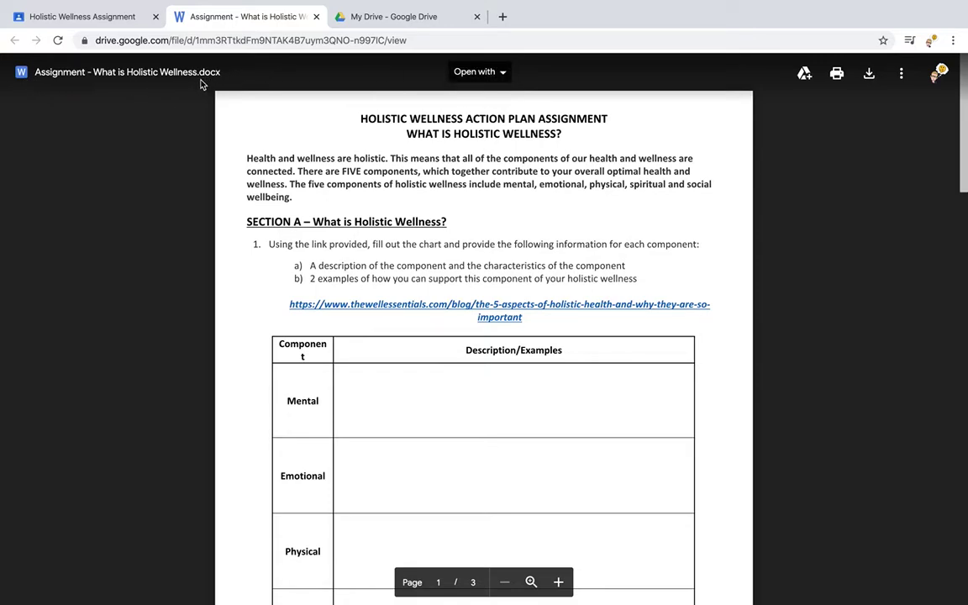
Open the Word assignment with Google Docs from the Drive viewer.
click(504, 74)
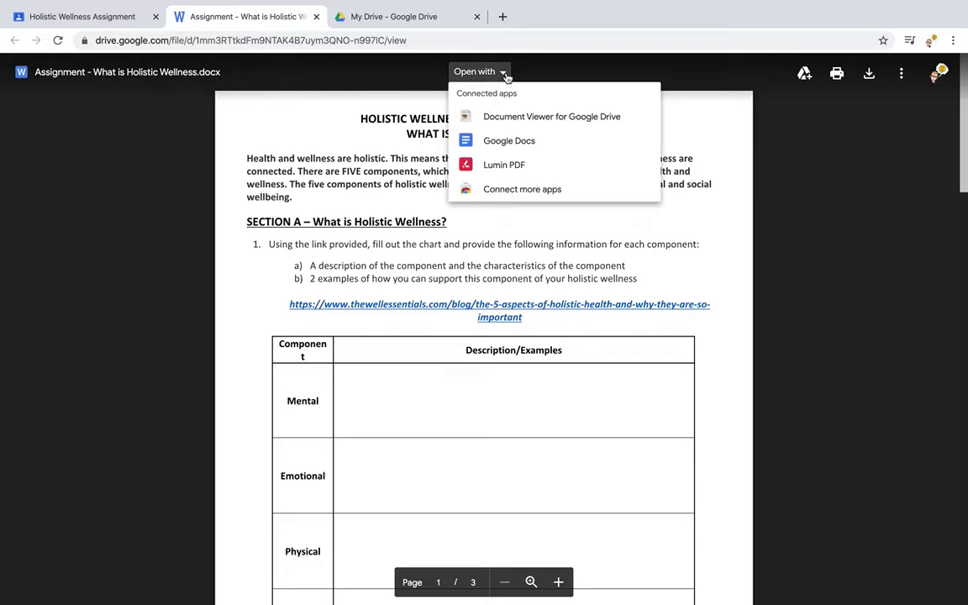
click(494, 141)
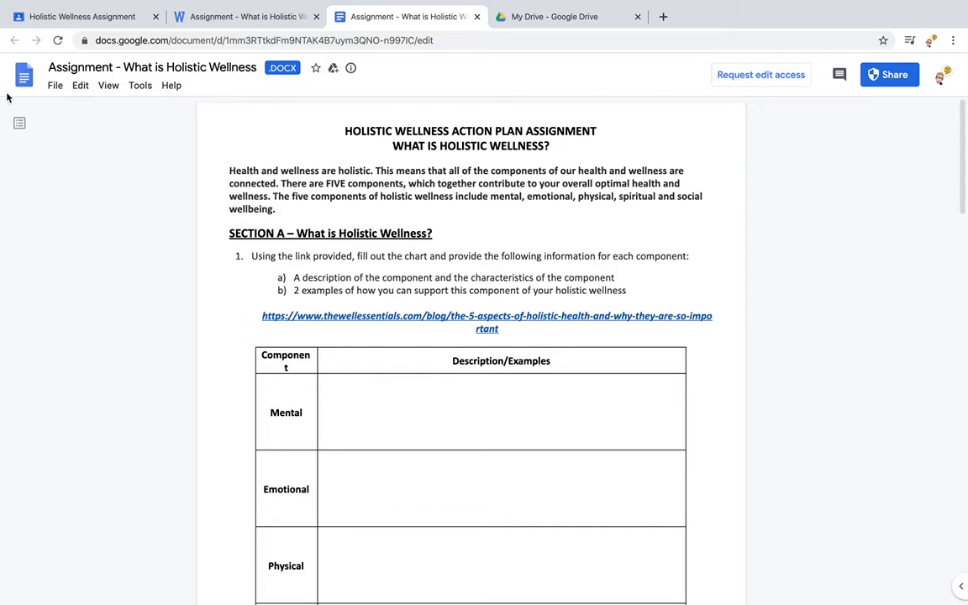
Convert the .docx using File > Save as Google Docs.
click(59, 86)
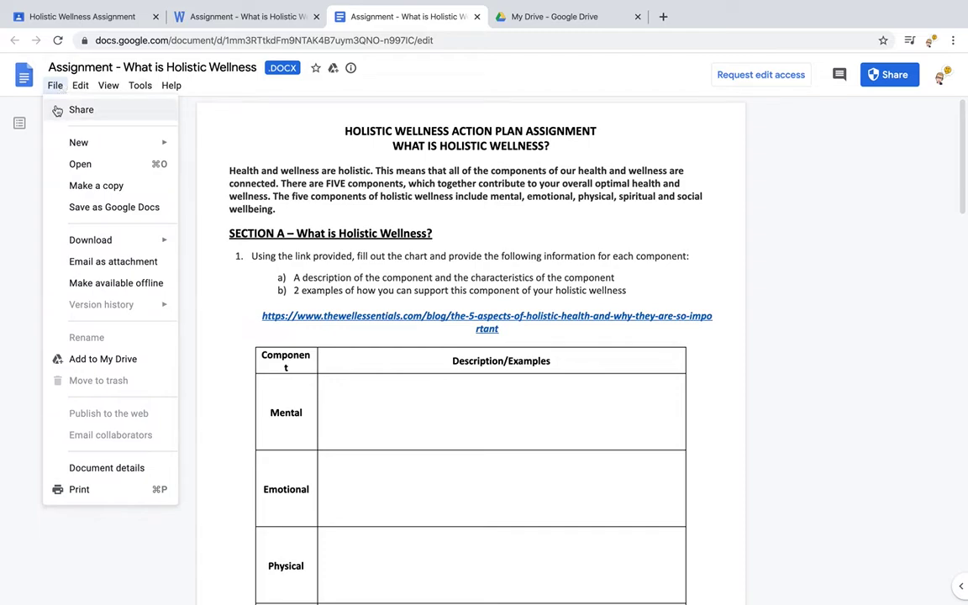
click(96, 210)
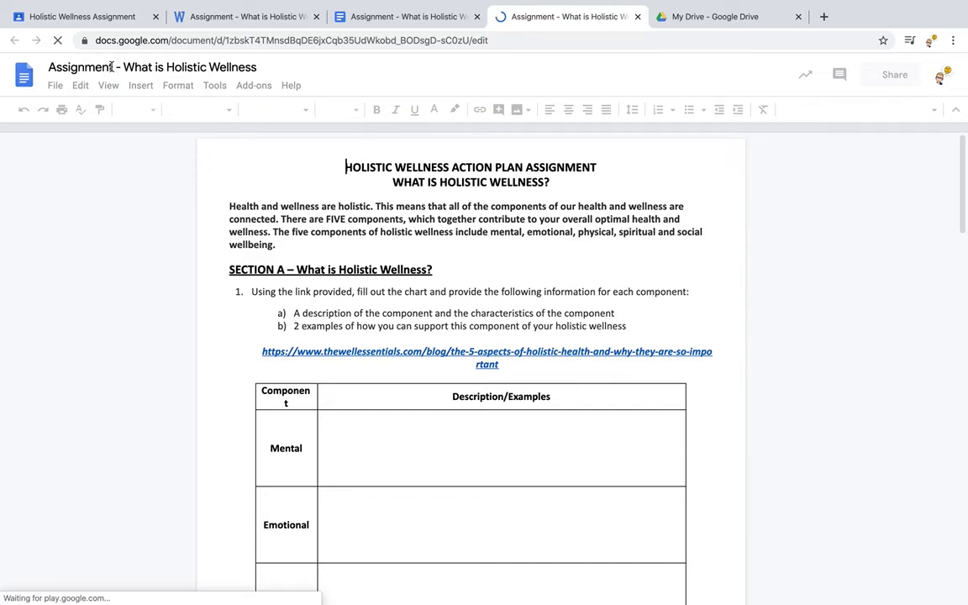
Replace 'Assignment' in the document title with the student's name.
click(112, 67)
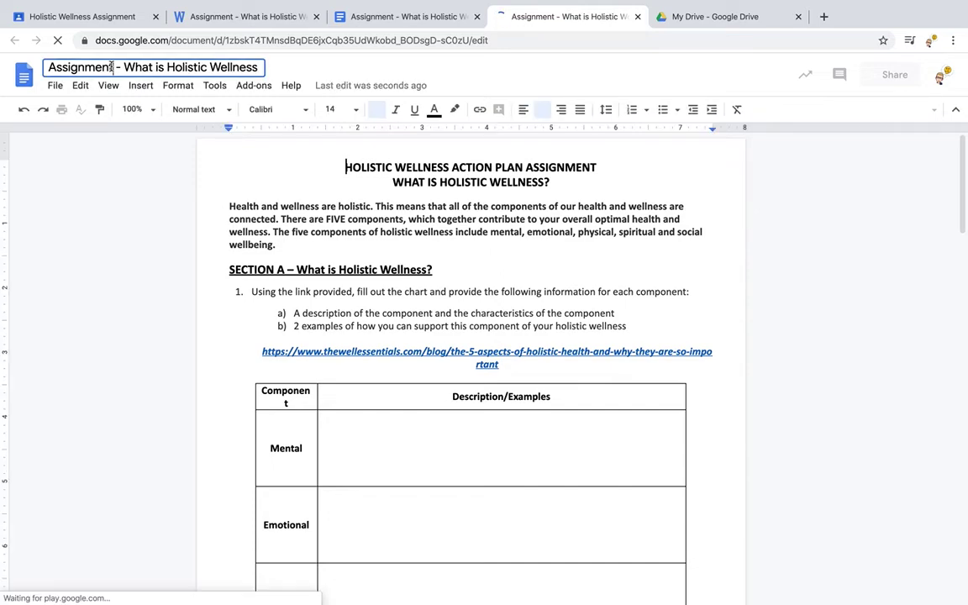
double_click(44, 67)
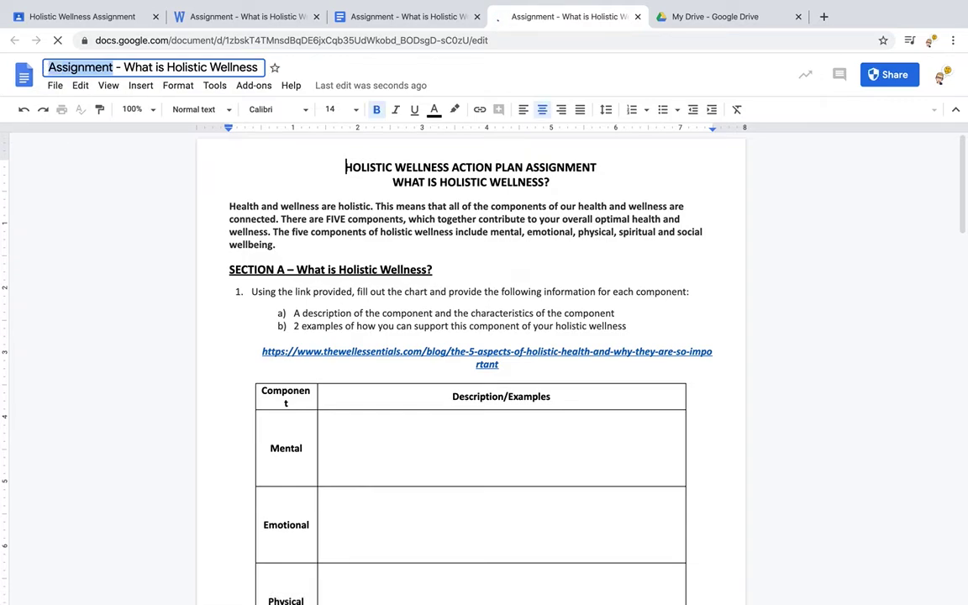
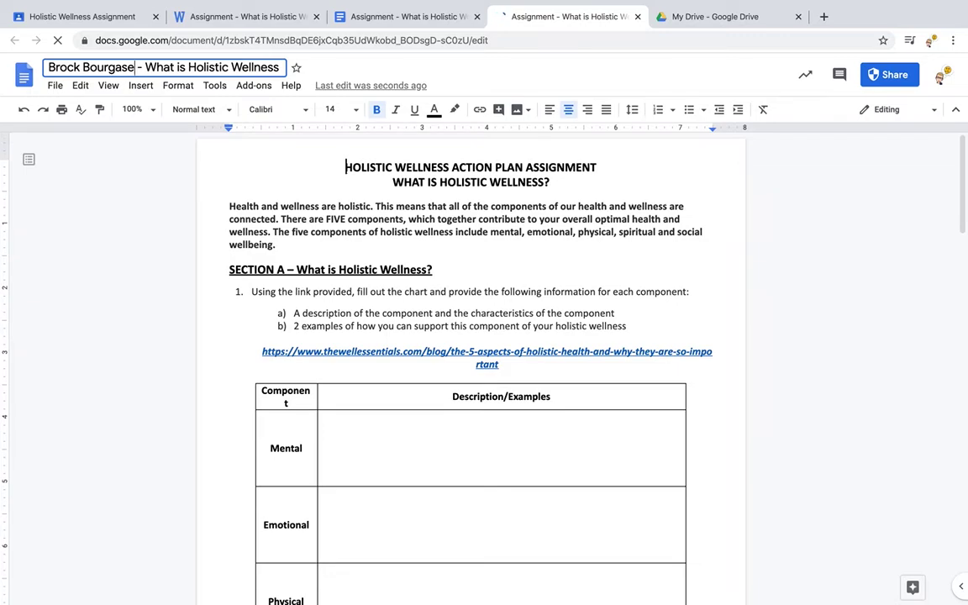
Type Hello in the table's Mental cell and close the extra tab.
click(348, 444)
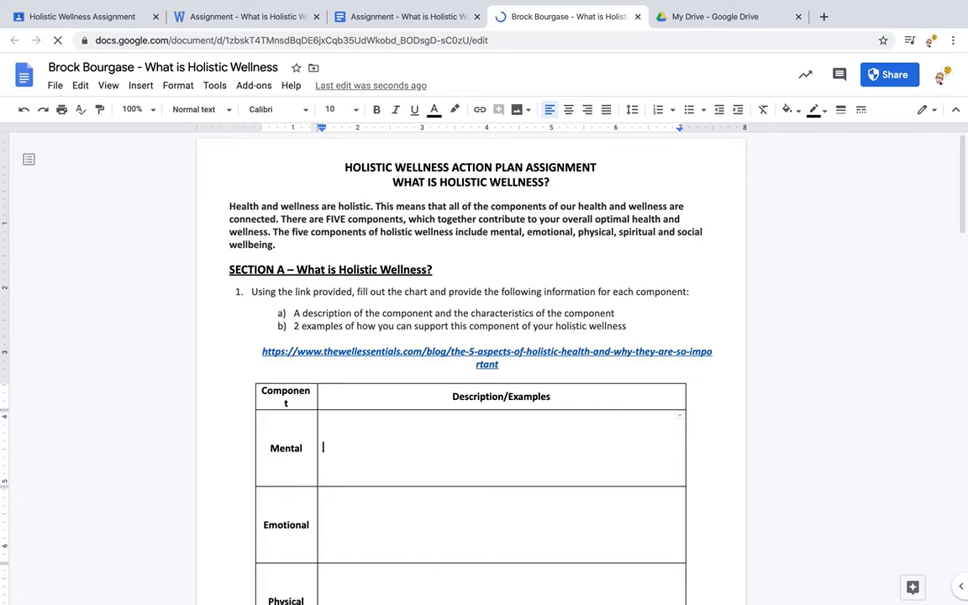
text(Hello)
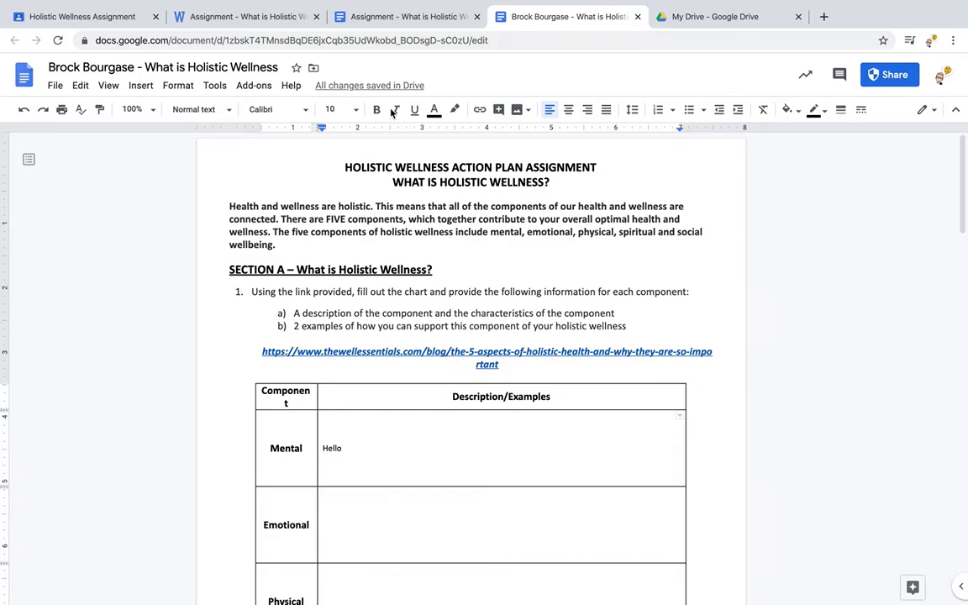
click(476, 17)
Close the leftover viewer tabs and reopen the renamed What is Holistic Wellness doc from My Drive.
click(316, 17)
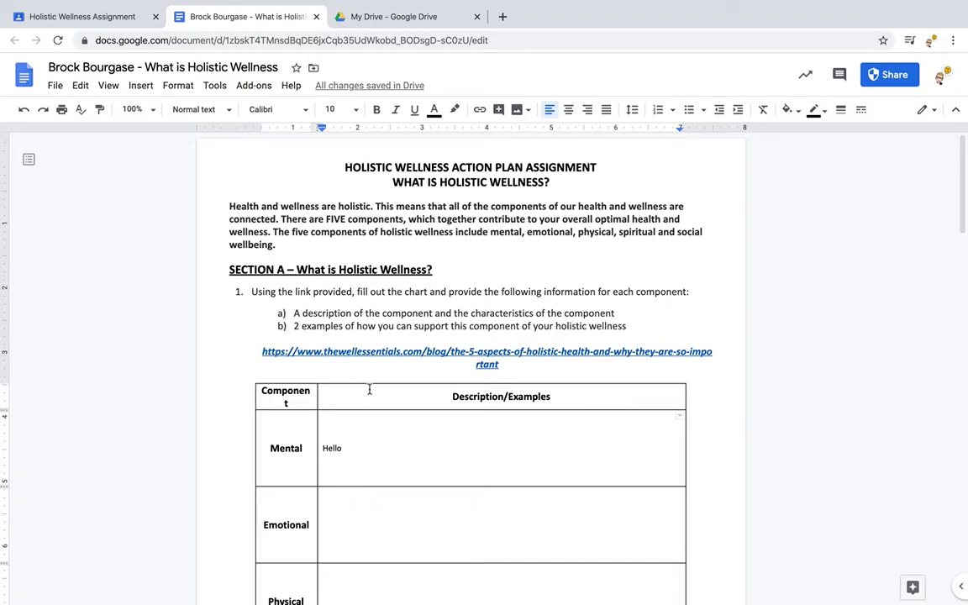
click(315, 17)
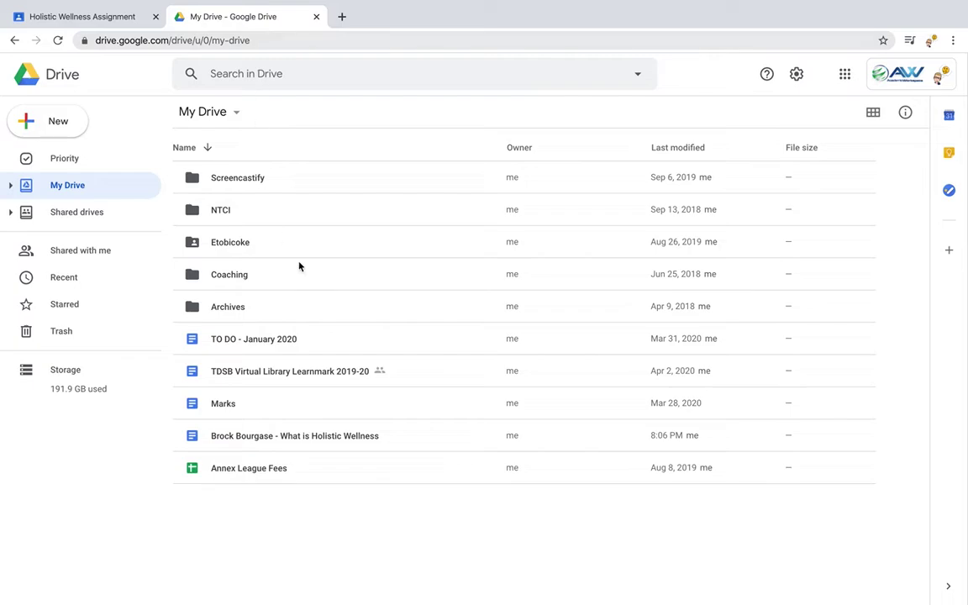
click(321, 442)
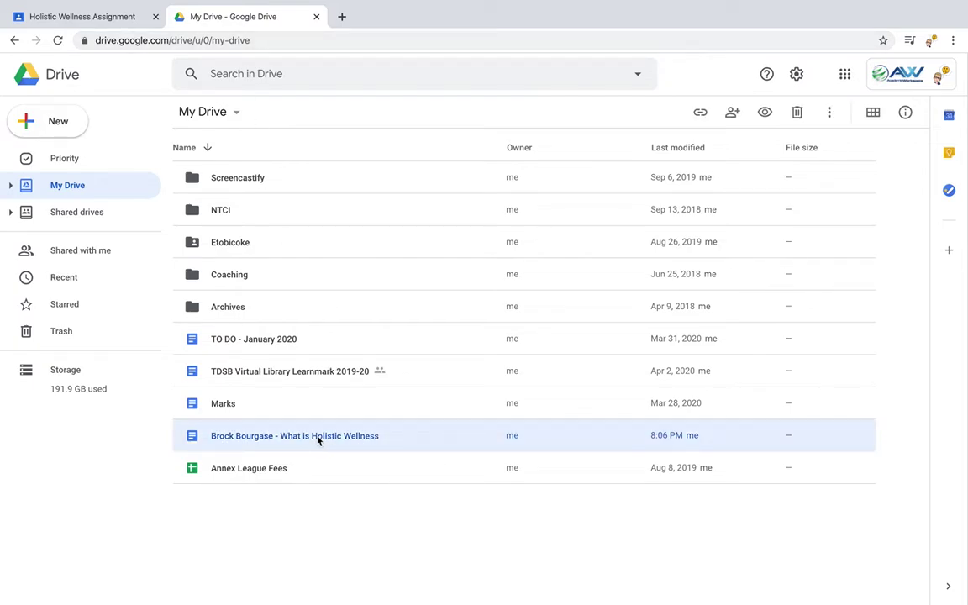
double_click(318, 439)
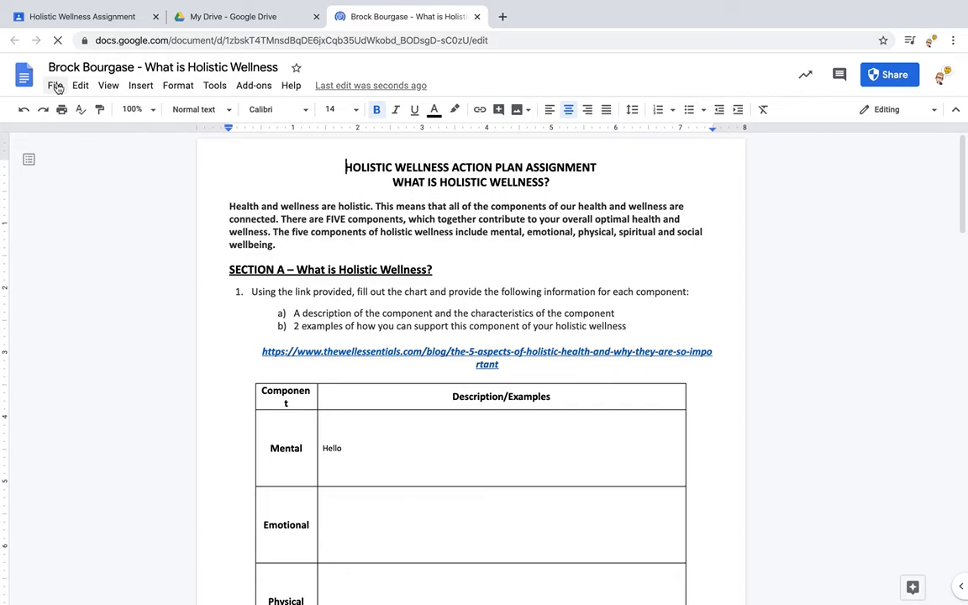
Make a copy of the document in My Drive, then close the document tabs.
click(55, 87)
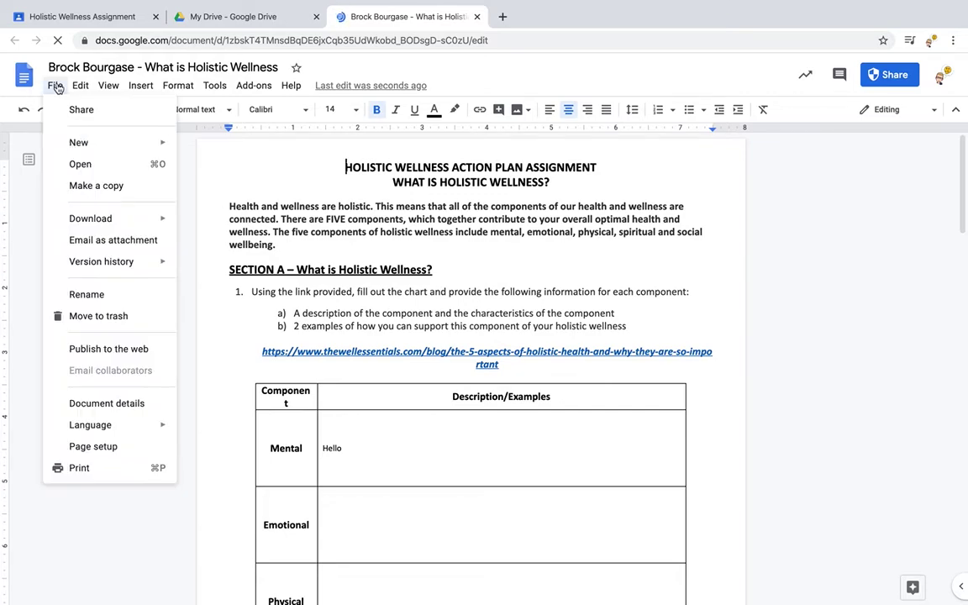
click(81, 186)
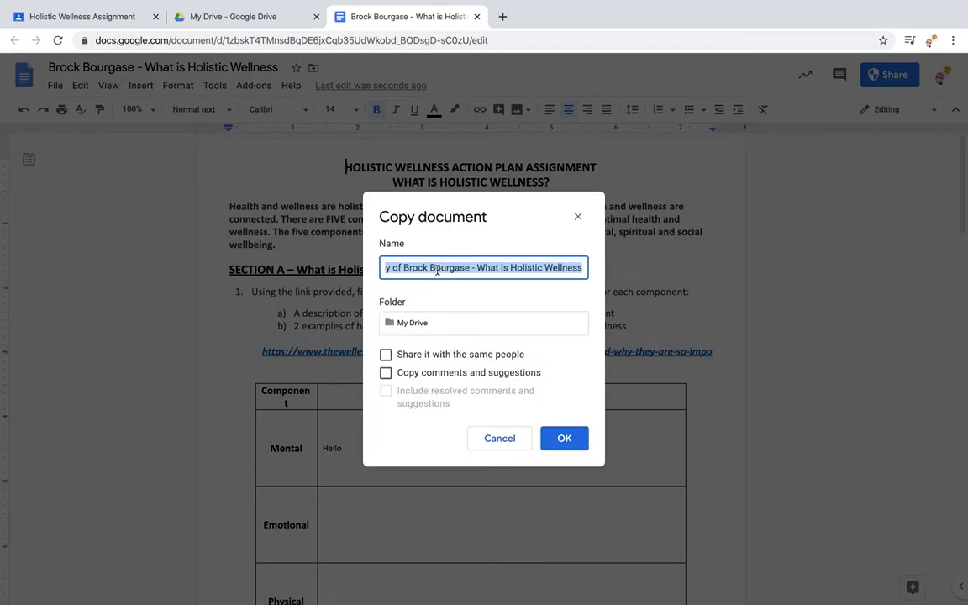
click(438, 269)
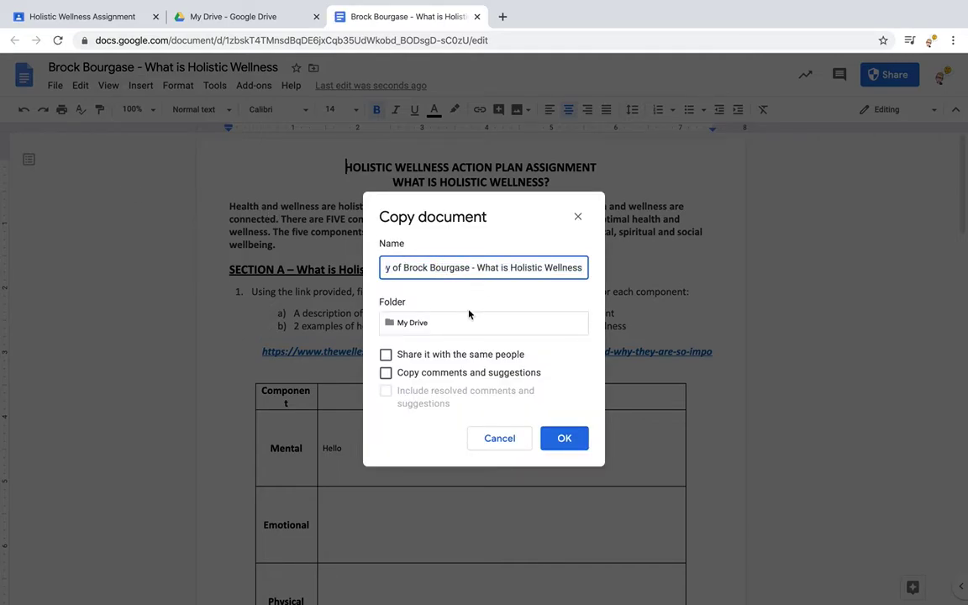
click(561, 438)
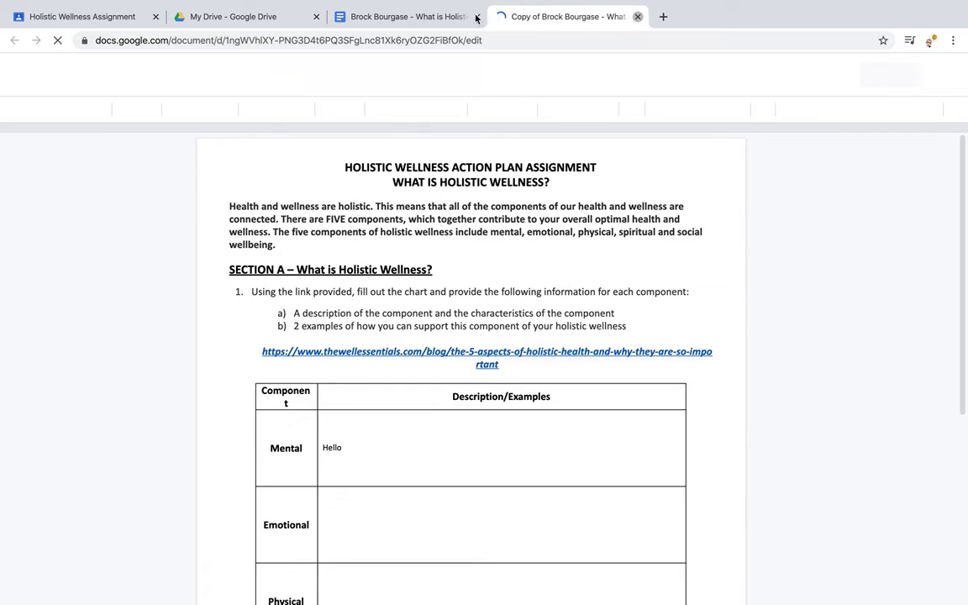
key(ctrl+w)
key(ctrl+w)
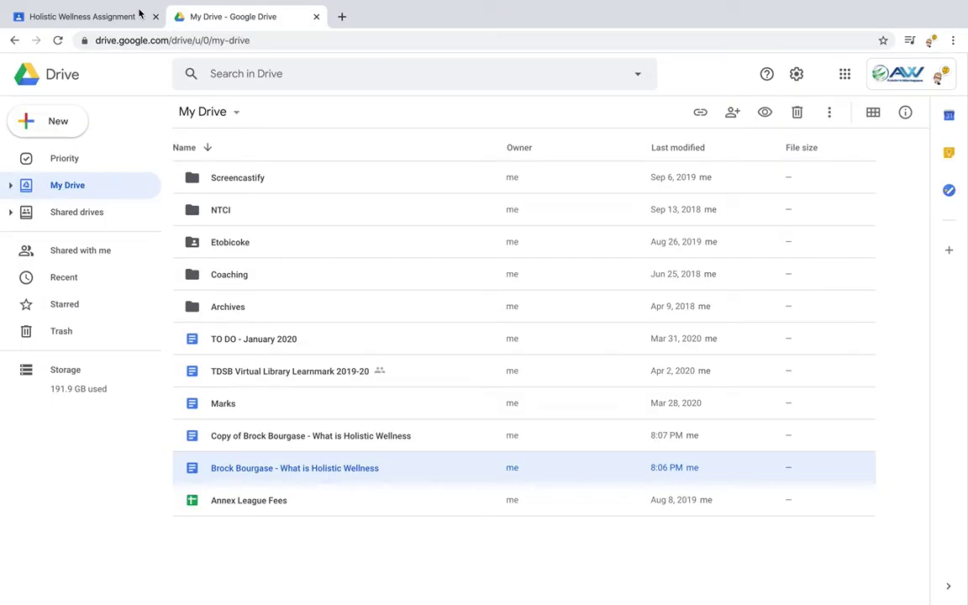
In the Classroom tab, attach the What is Holistic Wellness doc from Google Drive.
click(90, 13)
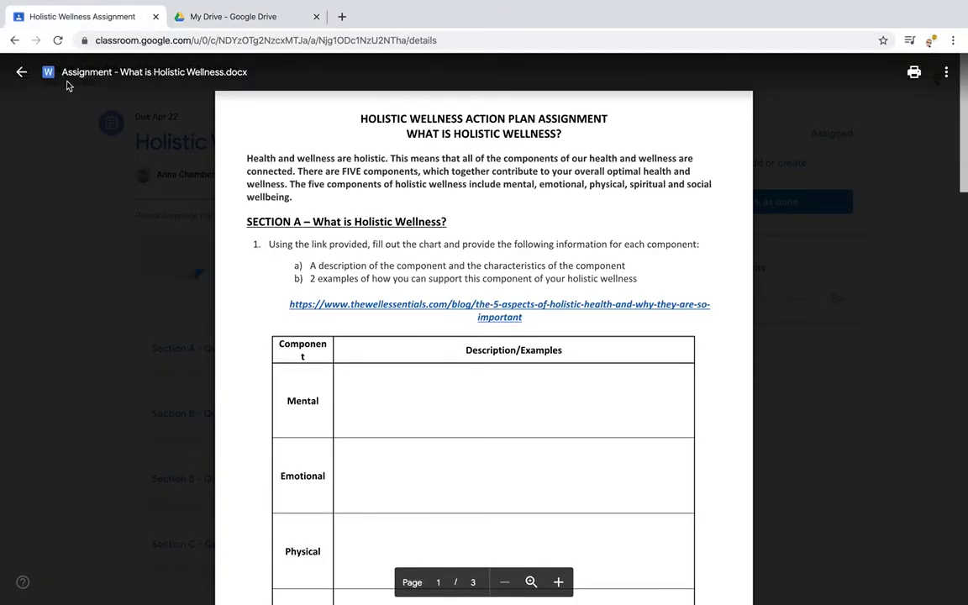
click(22, 71)
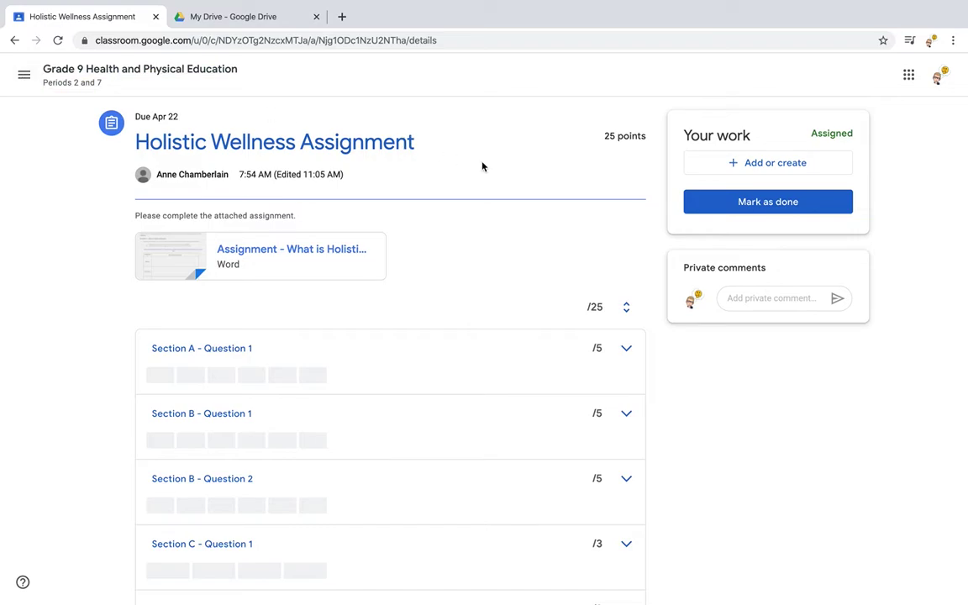
click(706, 167)
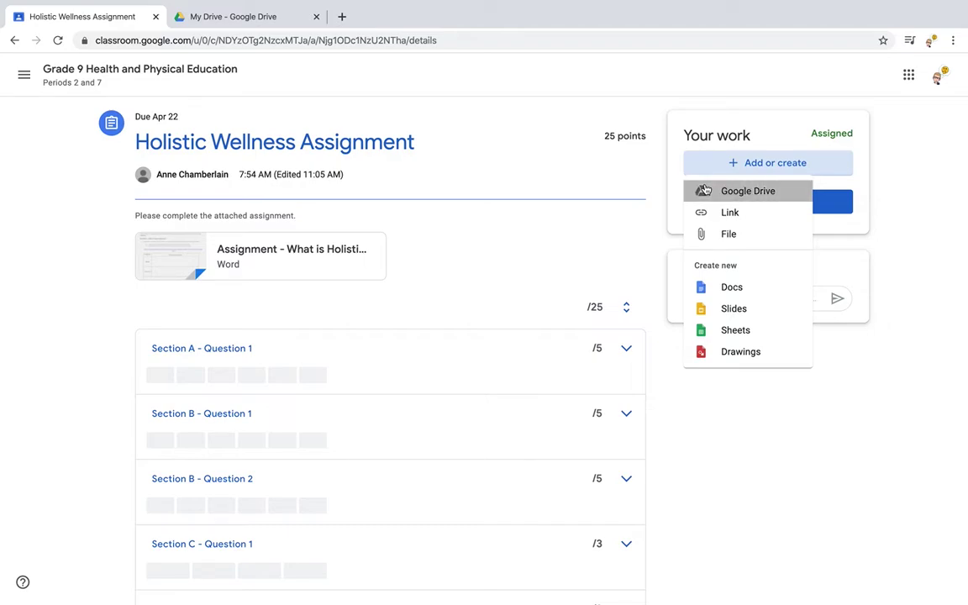
click(705, 191)
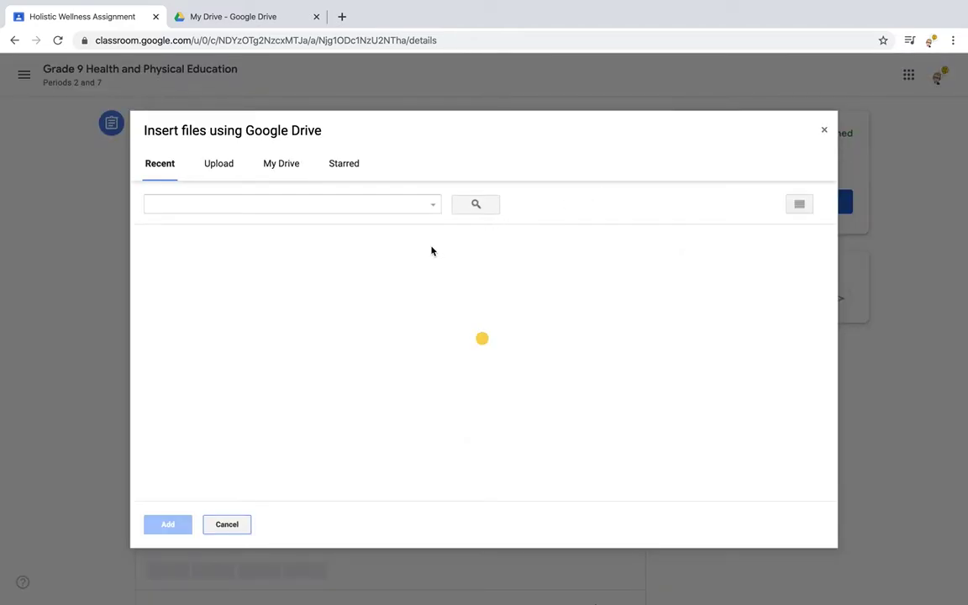
double_click(351, 294)
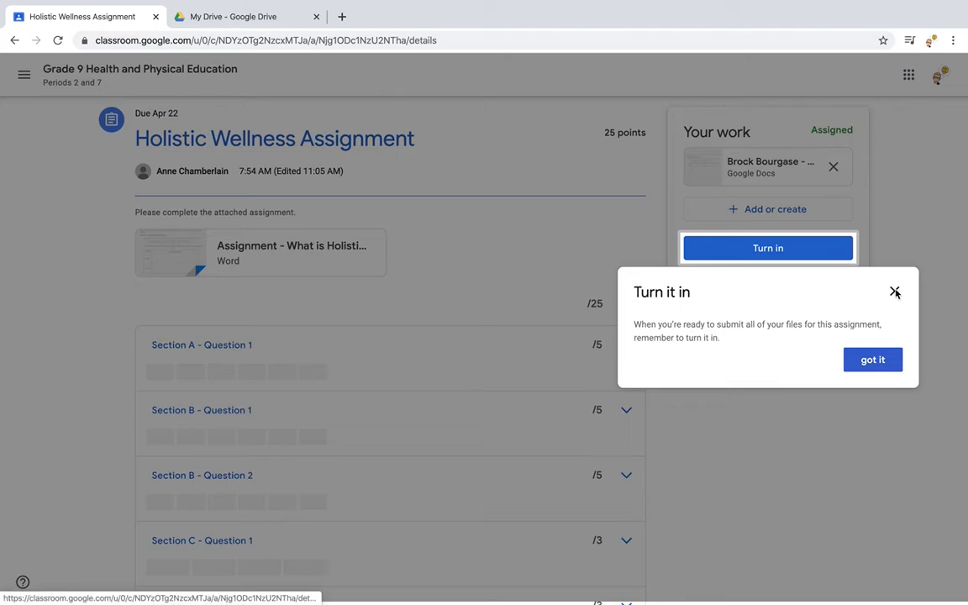
Send a private comment saying the student also worked with another named teacher.
click(895, 292)
click(772, 344)
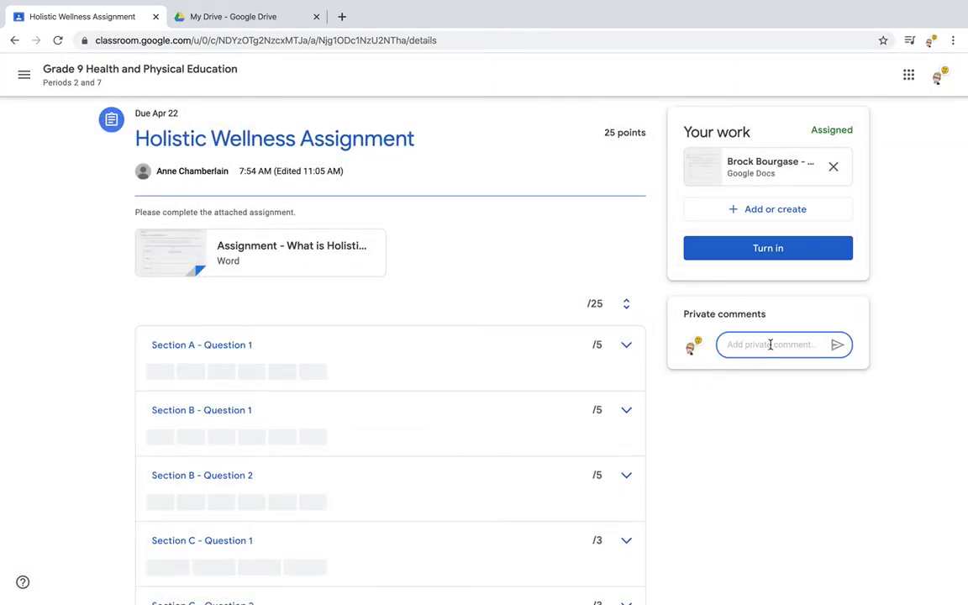
text(I a)
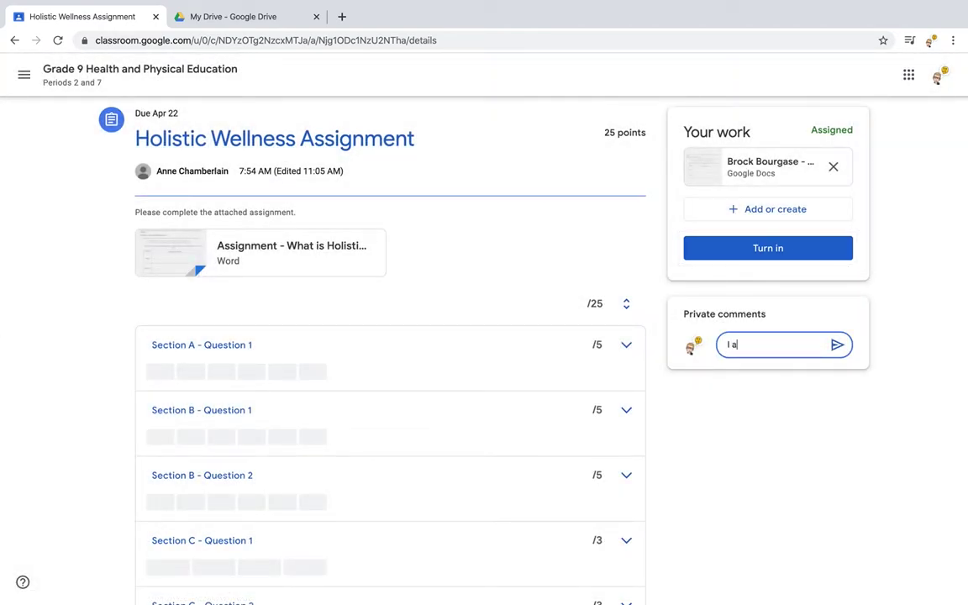
text(lso worked with Mr Tall)
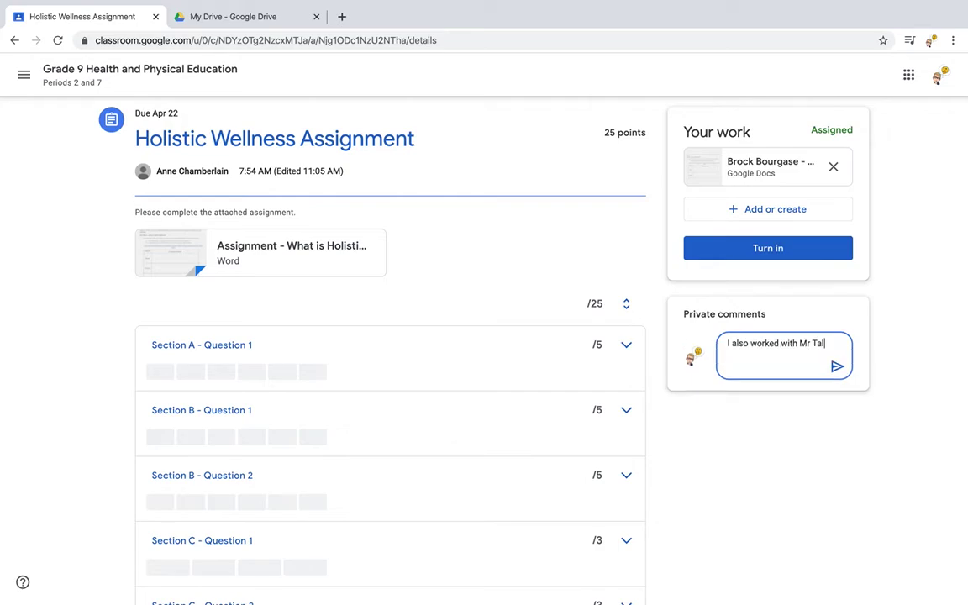
text(evi.)
click(837, 369)
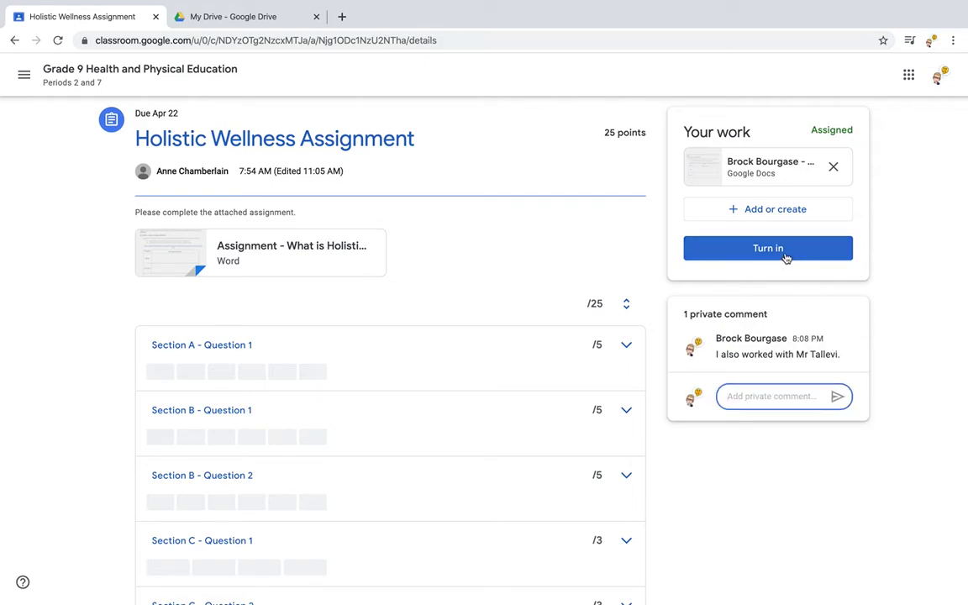
Turn in the attached work, then unsubmit it back to Assigned.
click(784, 255)
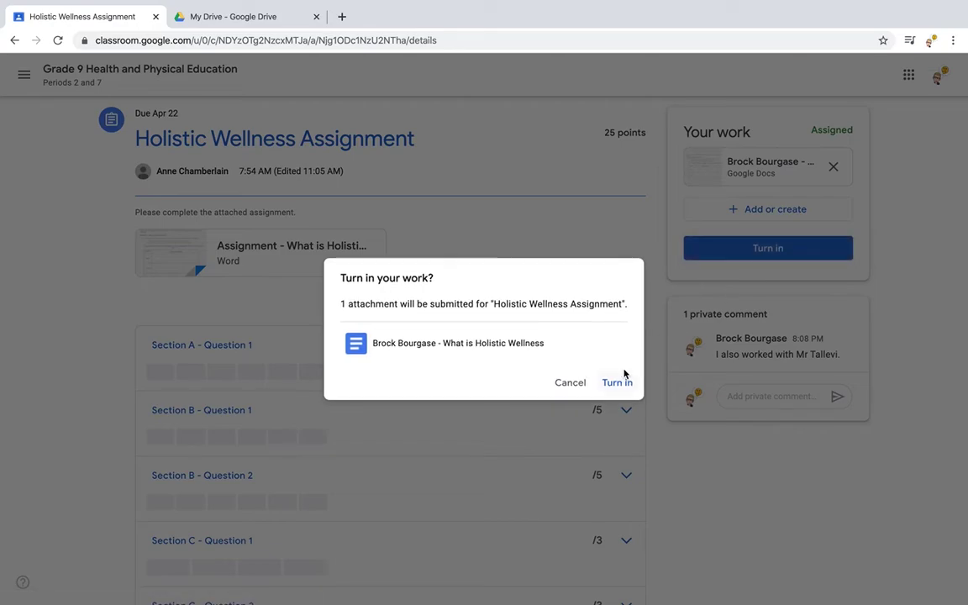
click(620, 383)
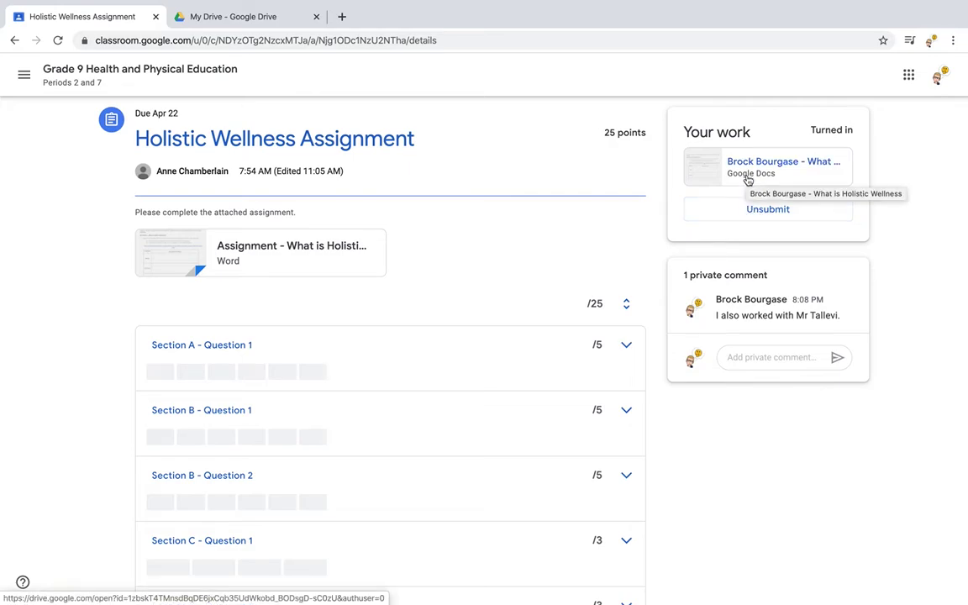
click(742, 212)
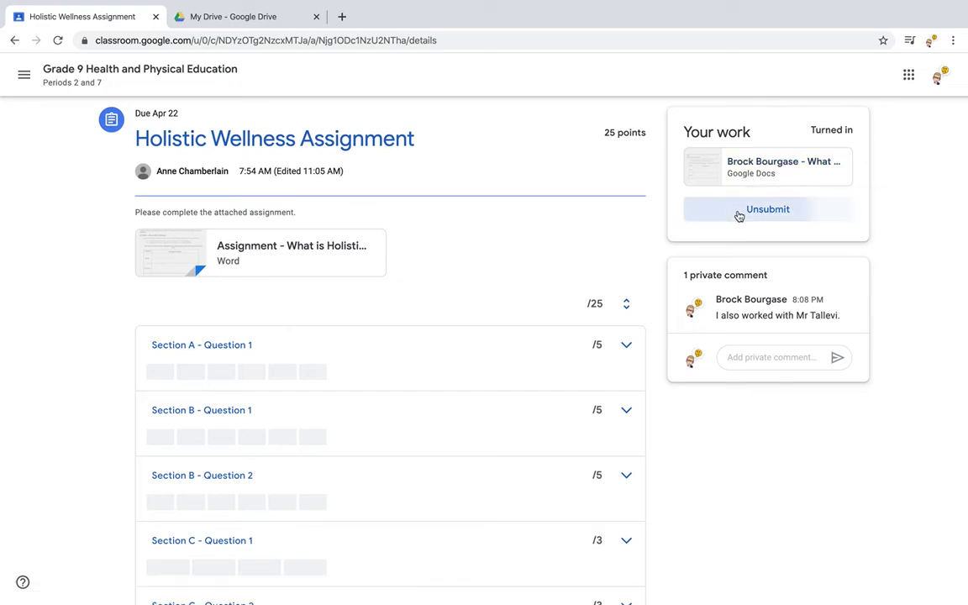
click(565, 378)
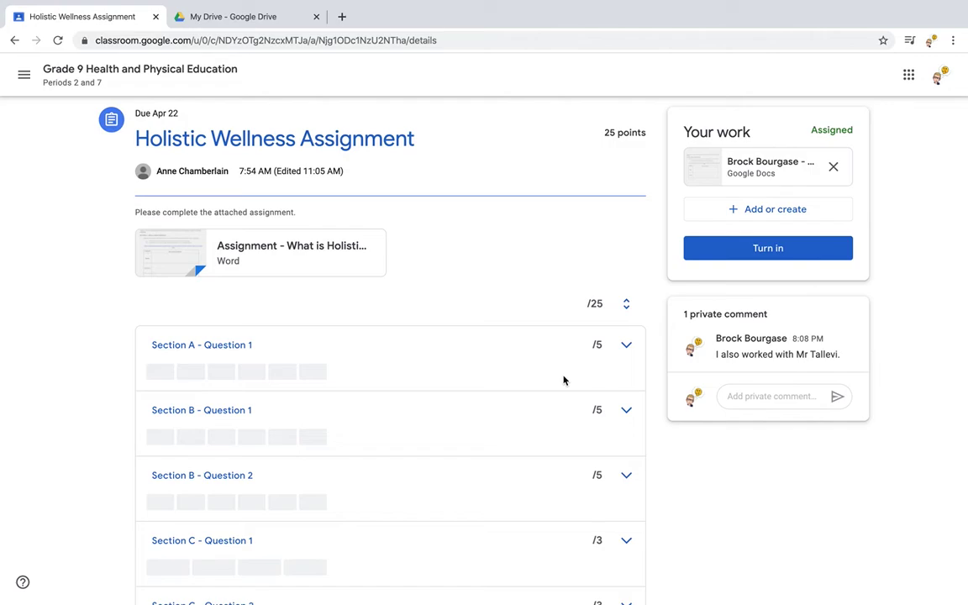
Open the What is Holistic Wellness doc from Drive, type 'Test' in its Emotional cell, and return to Classroom.
click(260, 19)
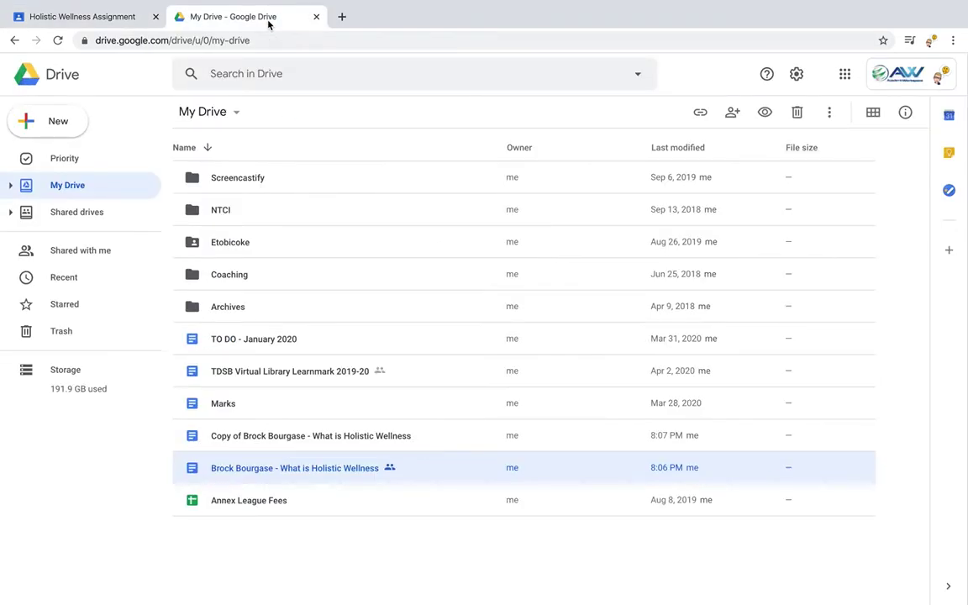
double_click(287, 467)
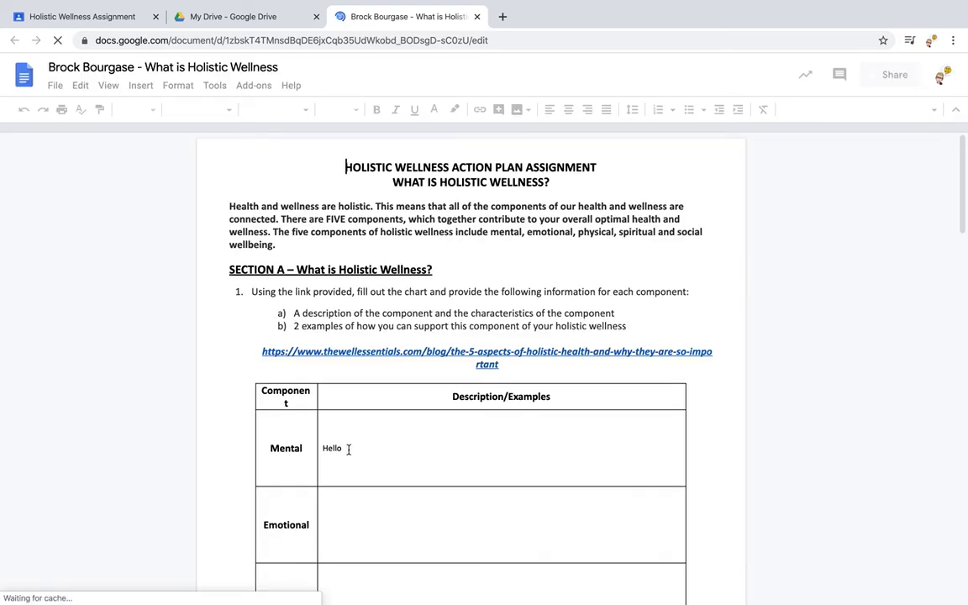
click(334, 523)
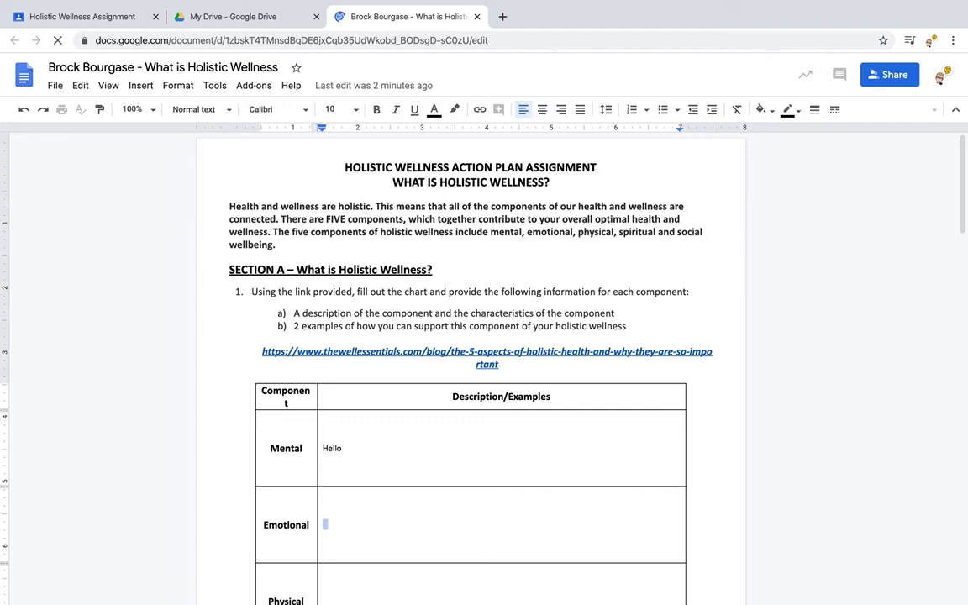
text(Test)
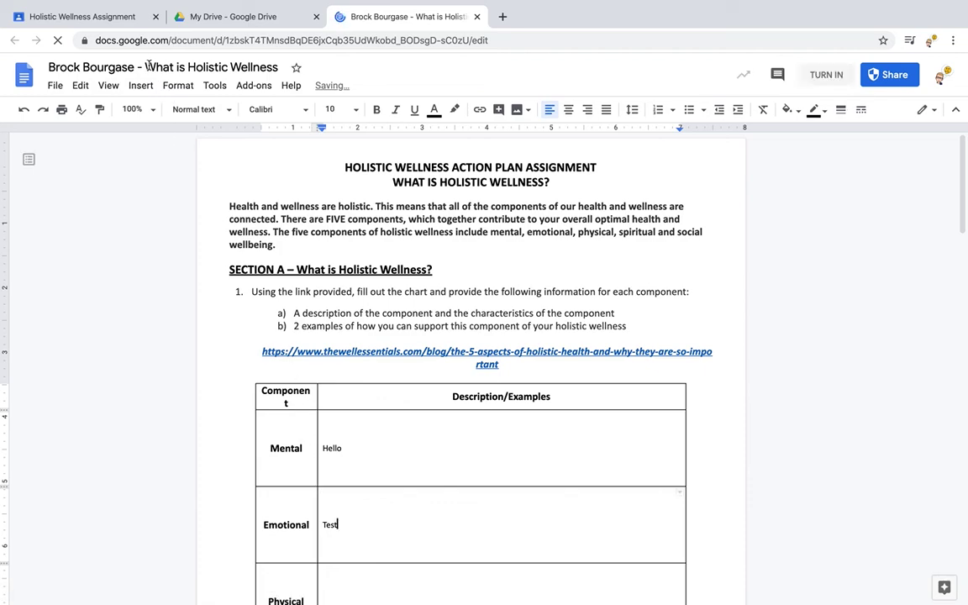
click(121, 22)
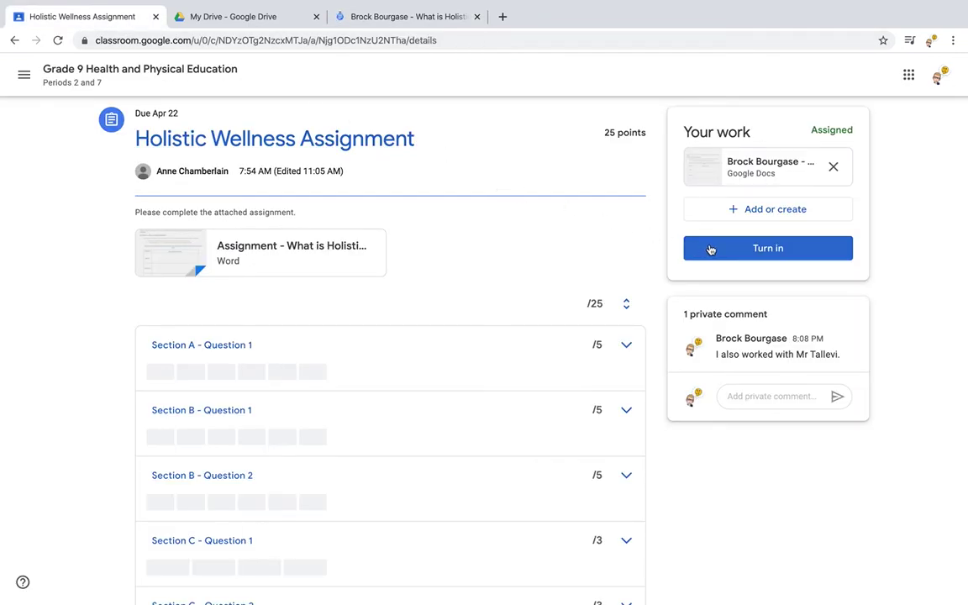